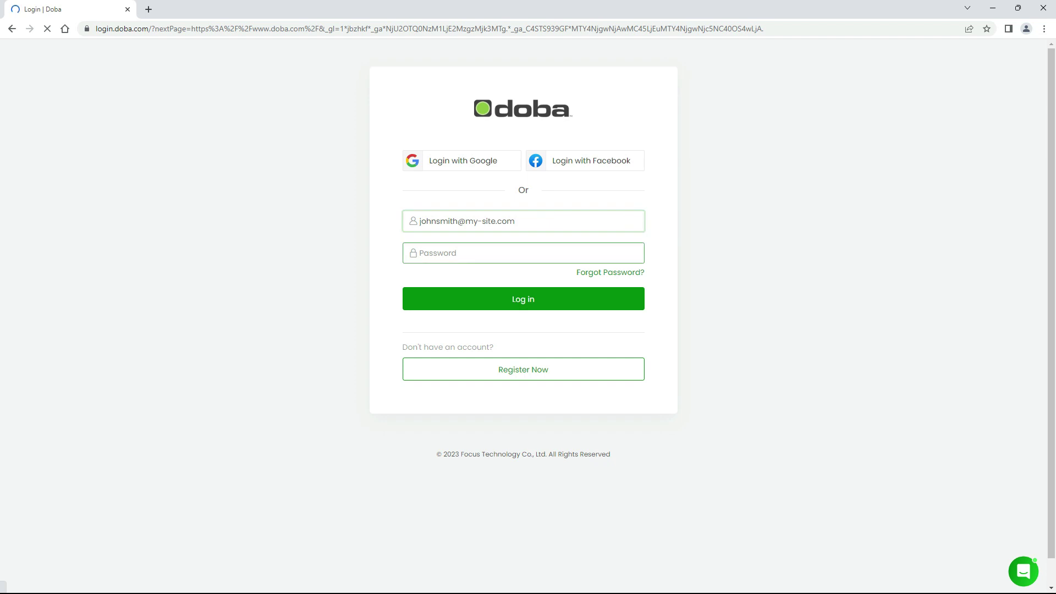
Enter the account password and log in to the dropshipping site
key("ctrl+v")
left_click(564, 306)
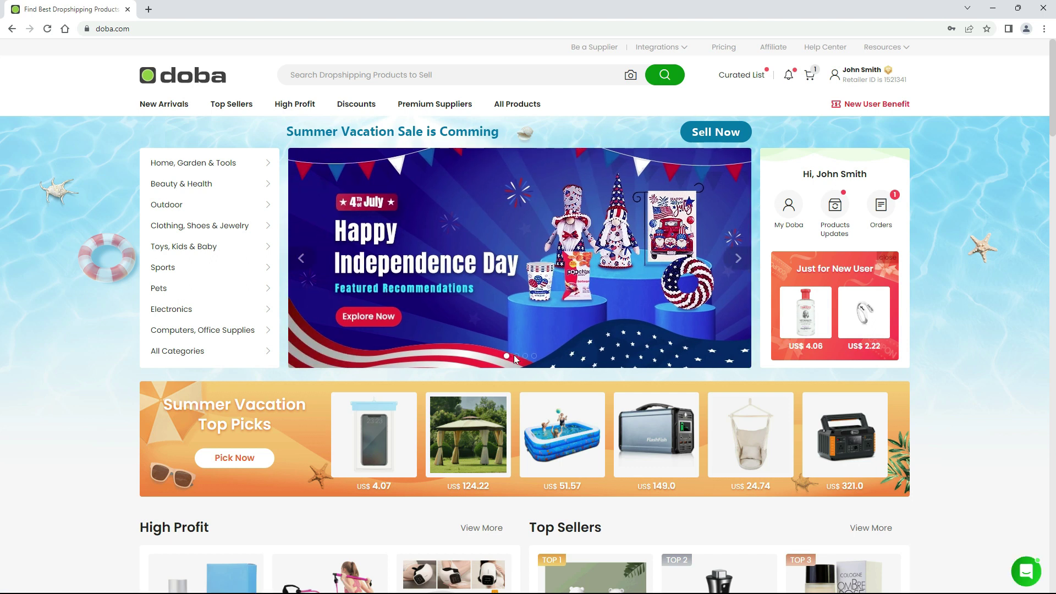
Look through the homepage promotional banners and view the Independence Day promotion page before returning to the homepage
left_click(516, 356)
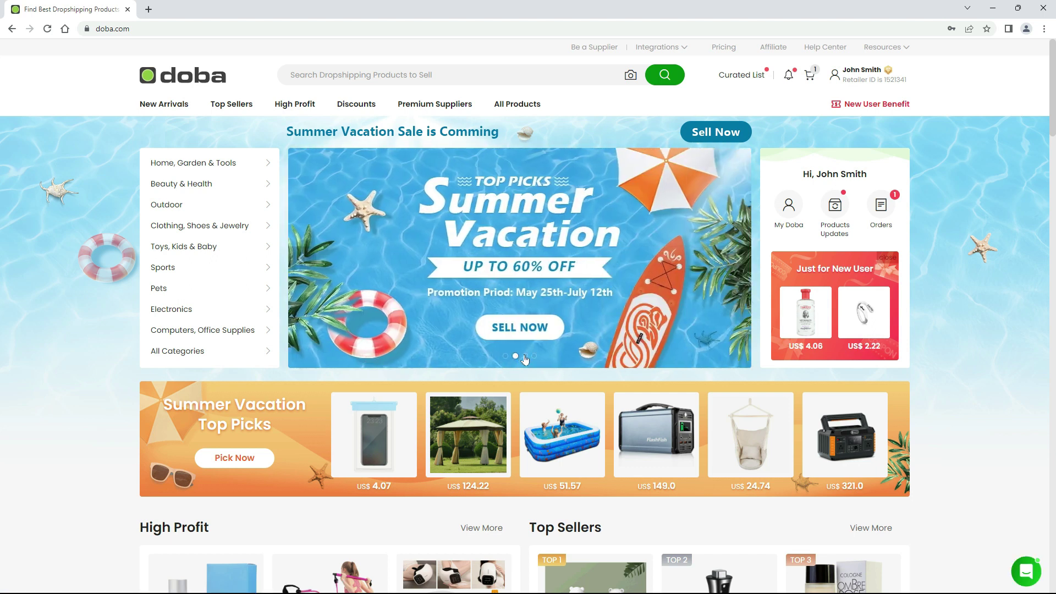
left_click(525, 356)
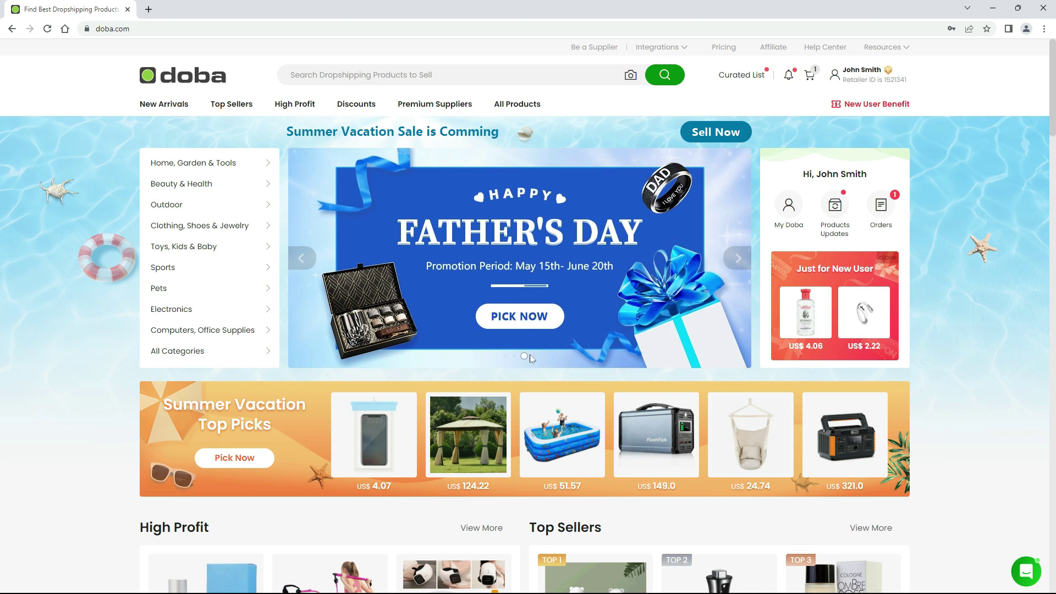
left_click(532, 356)
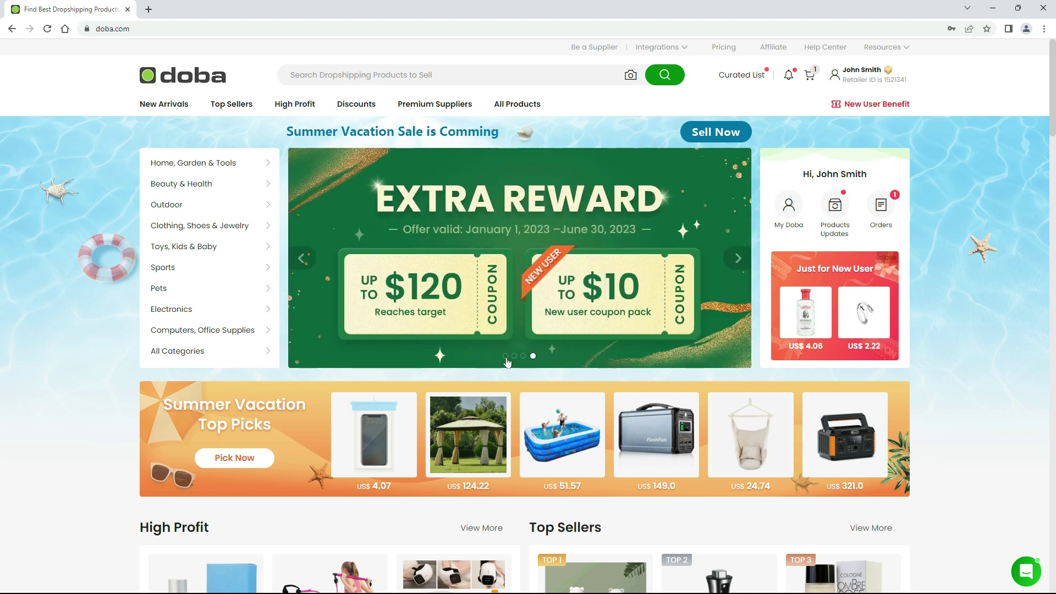
left_click(506, 357)
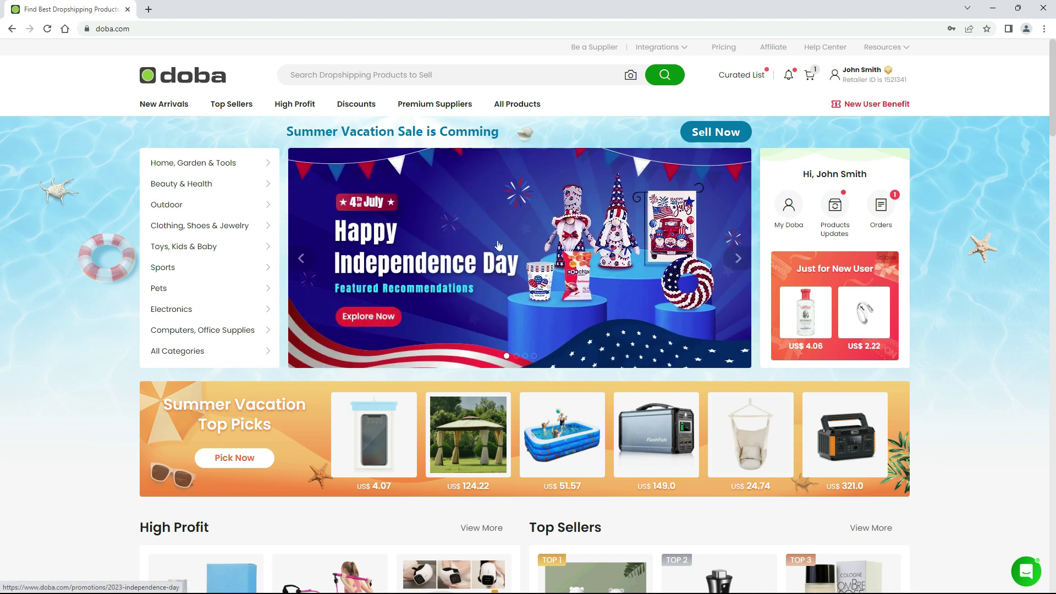
left_click(498, 244)
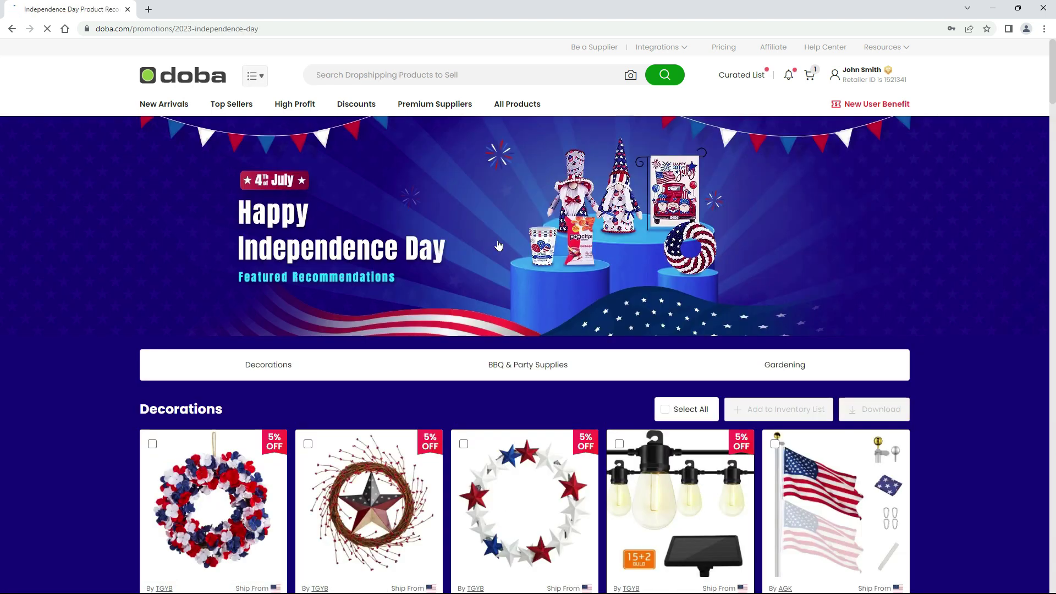
key("alt+Left")
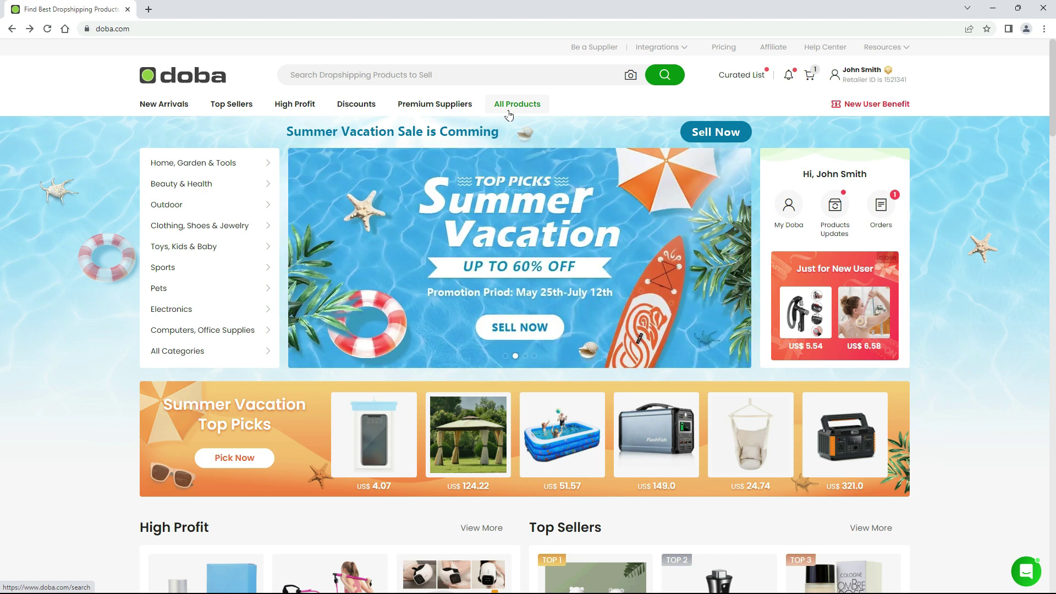
Examine the homepage's High Profit, Top Sellers, Featured Categories, Premium Suppliers and Selected for You sections
scroll(88, 341, "down", 6)
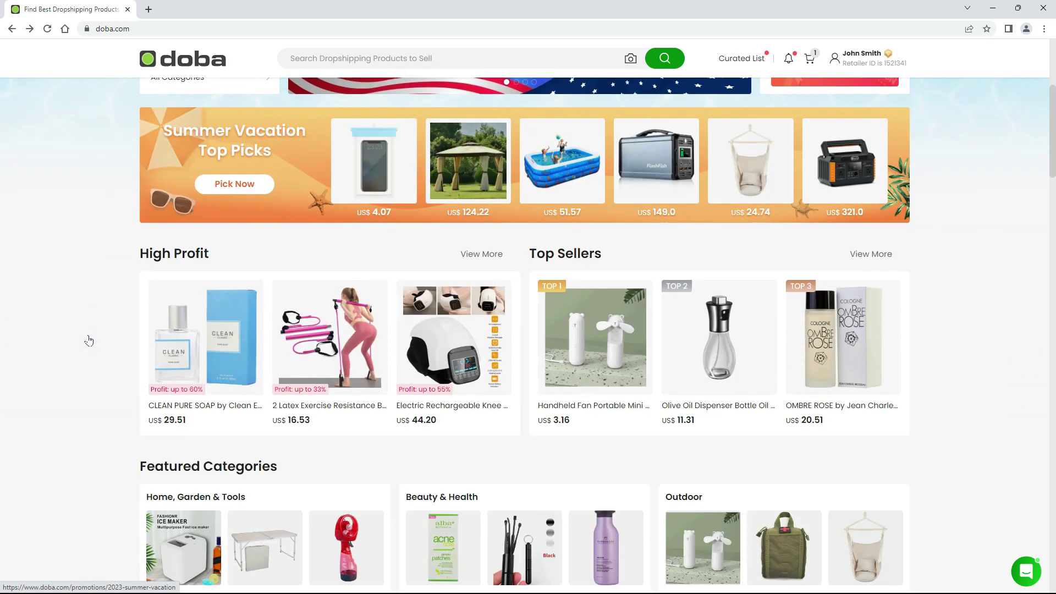
scroll(89, 341, "down", 1)
left_click(123, 141)
left_click(122, 355)
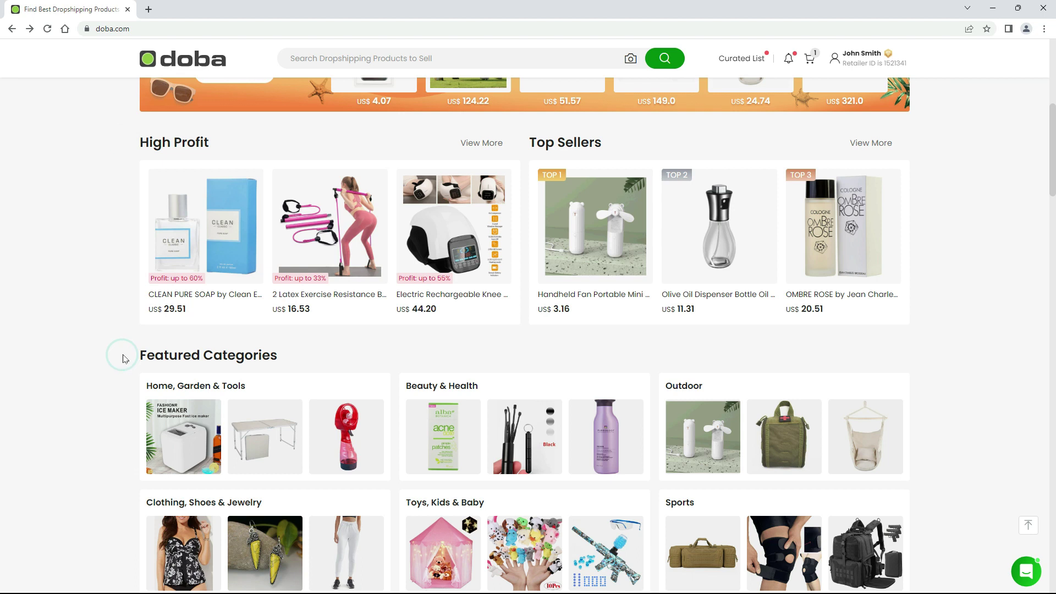
scroll(123, 358, "down", 3)
scroll(124, 358, "down", 2)
left_click(123, 359)
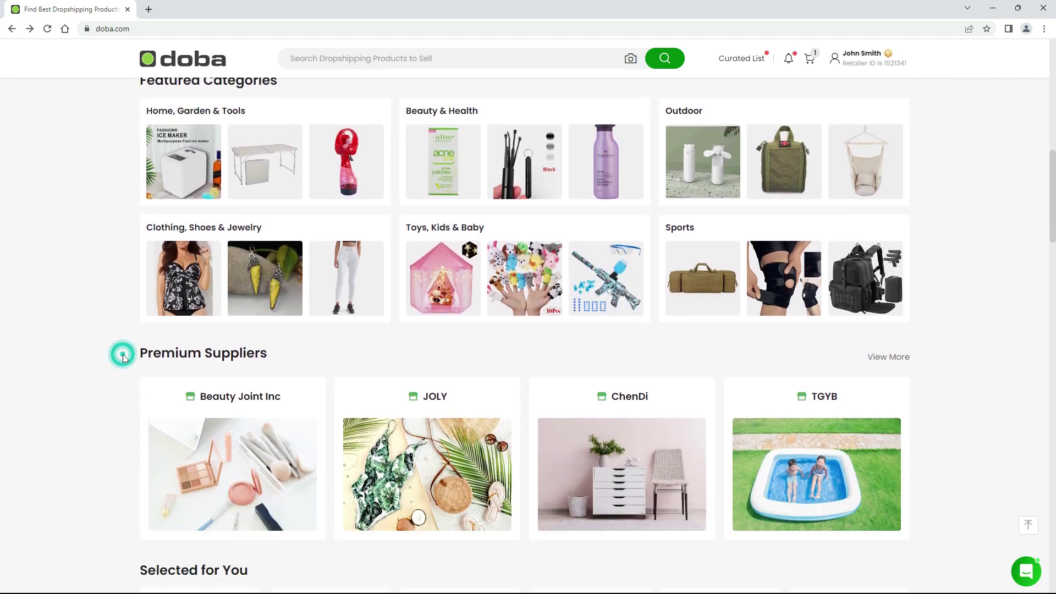
scroll(123, 358, "down", 5)
left_click(130, 302)
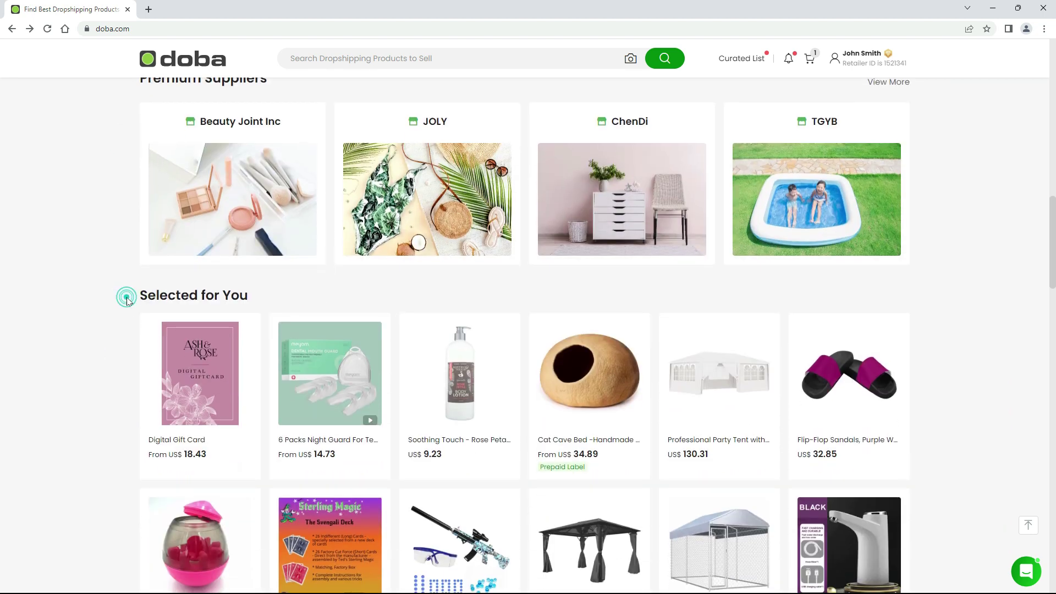
left_click(281, 215)
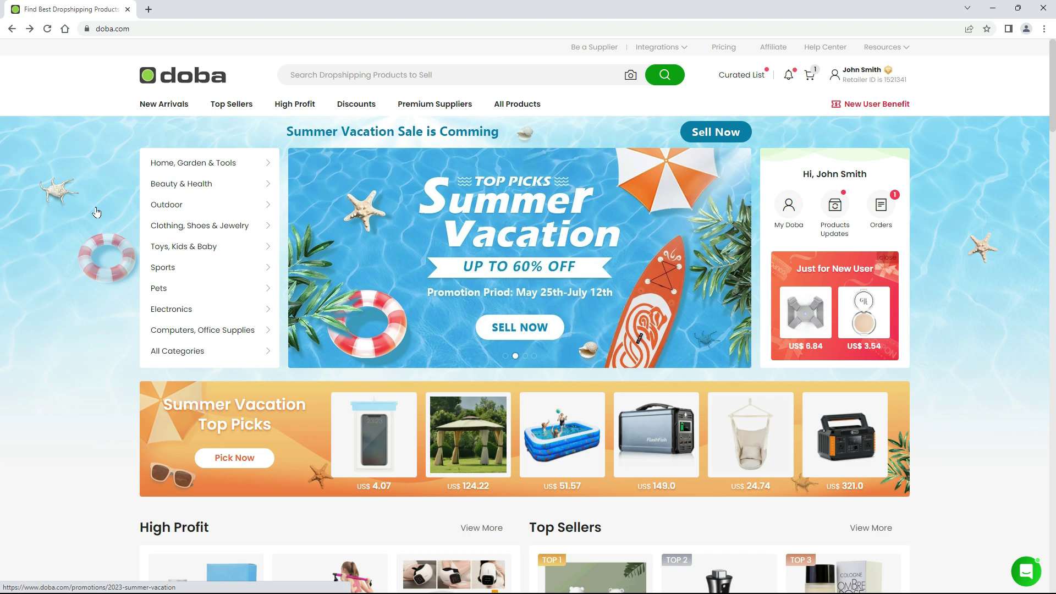
View the Cat Beds & Furniture subcategory under Pets and return to the homepage
mouse_move(263, 287)
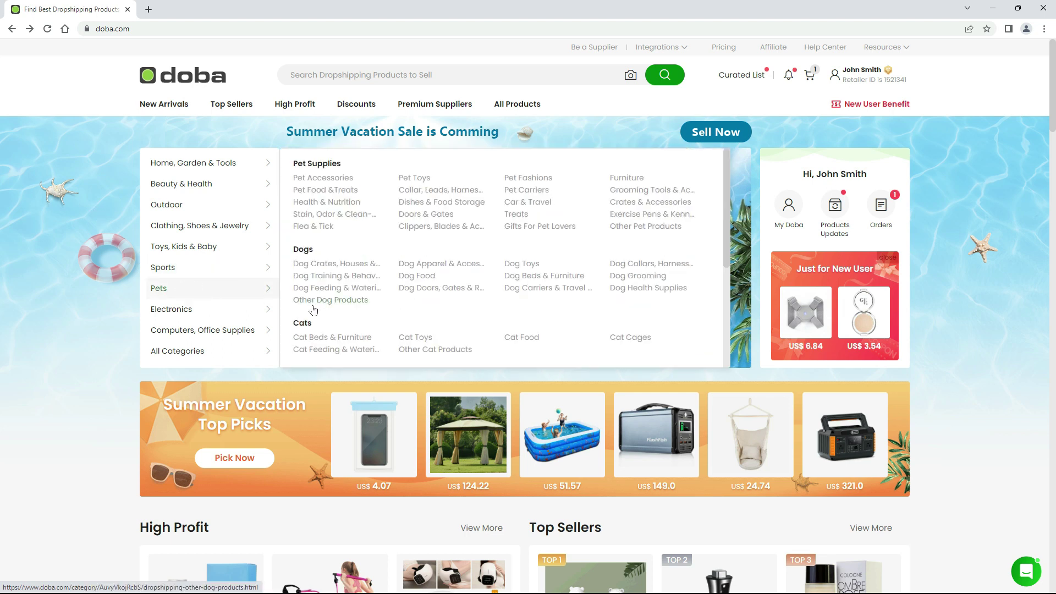
left_click(367, 341)
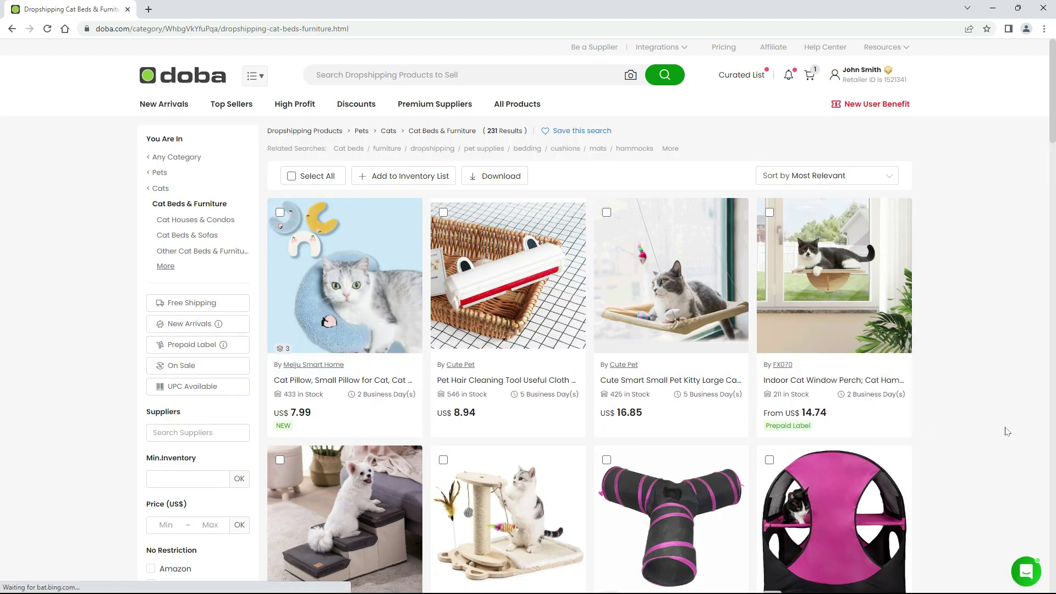
key("alt+Left")
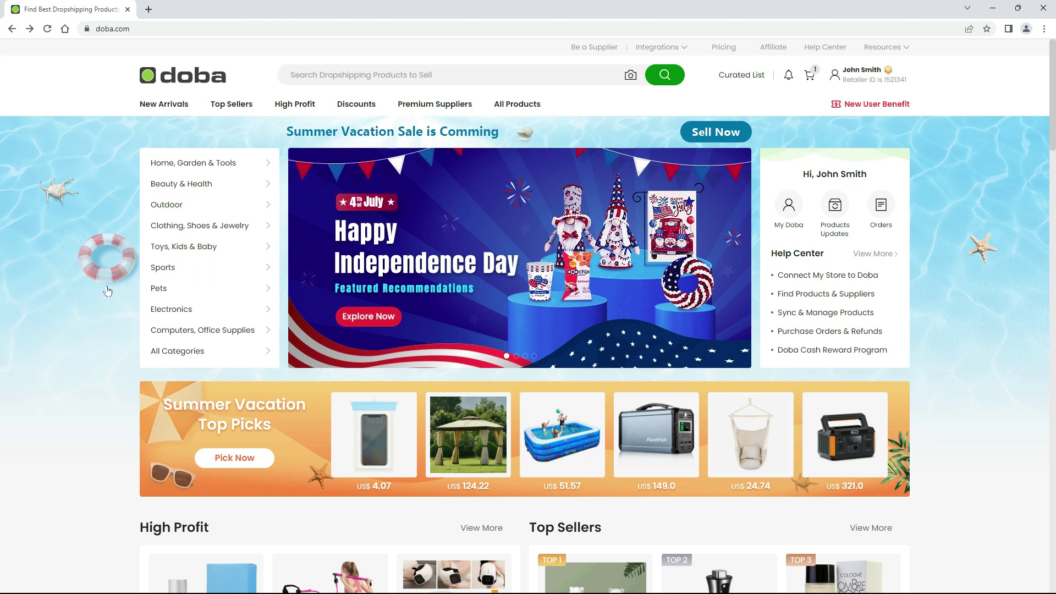
View the full Pets category listing and return to the homepage
mouse_move(156, 287)
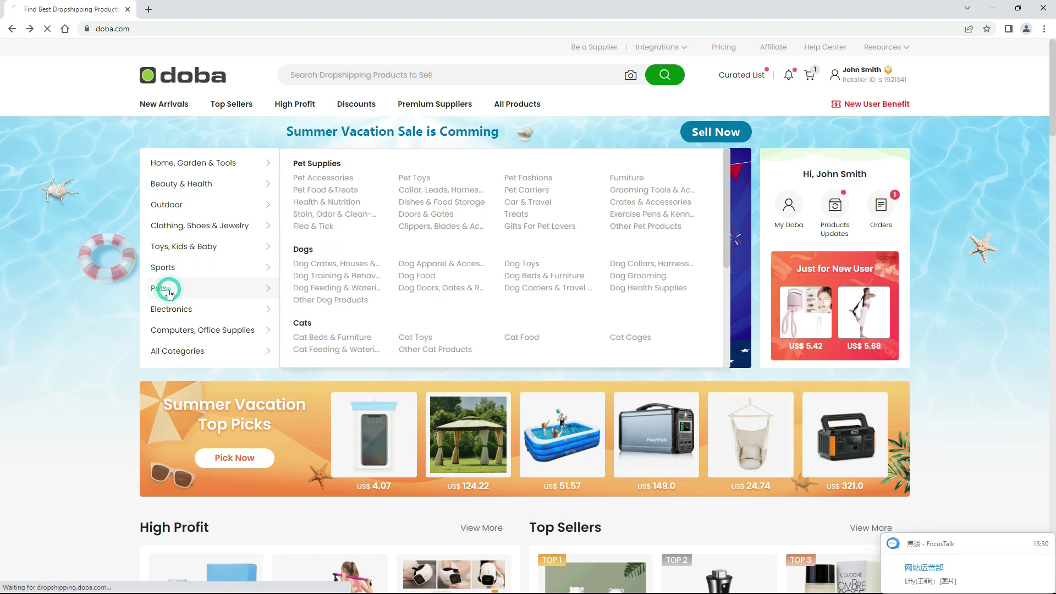
left_click(168, 292)
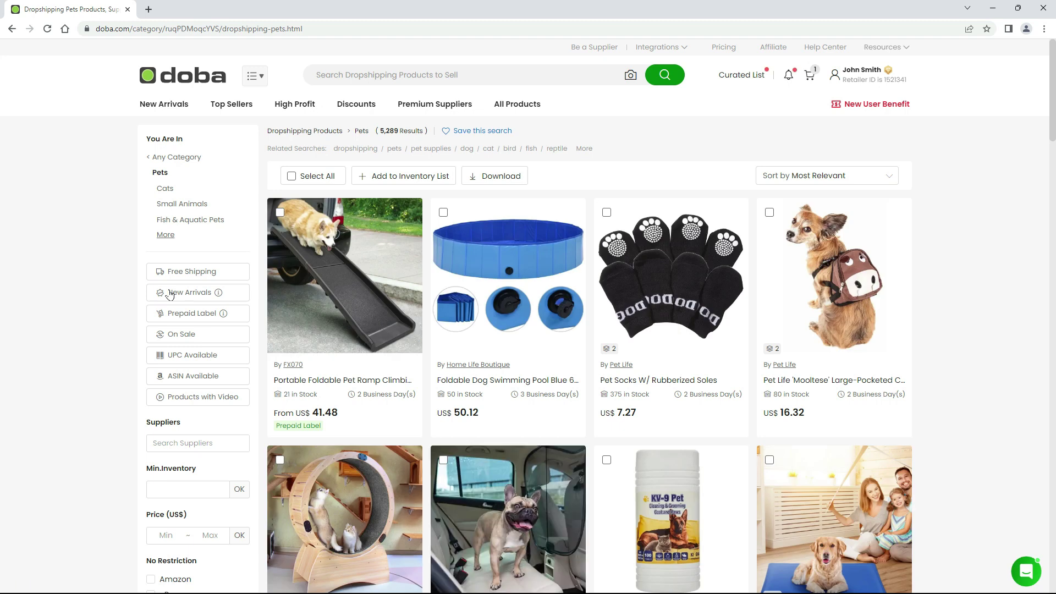
key("alt+Left")
Search the product catalog for "dog house"
left_click(512, 73)
type("dog house")
left_click(665, 75)
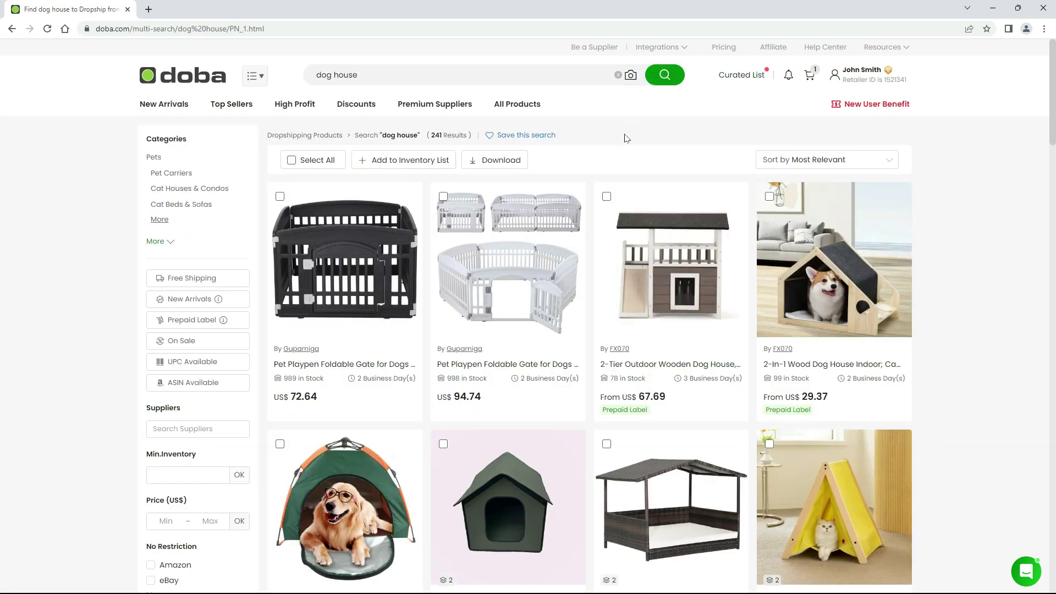
Save the "dog house" search with new product alerts turned on, and dismiss the confirmation
left_click(529, 136)
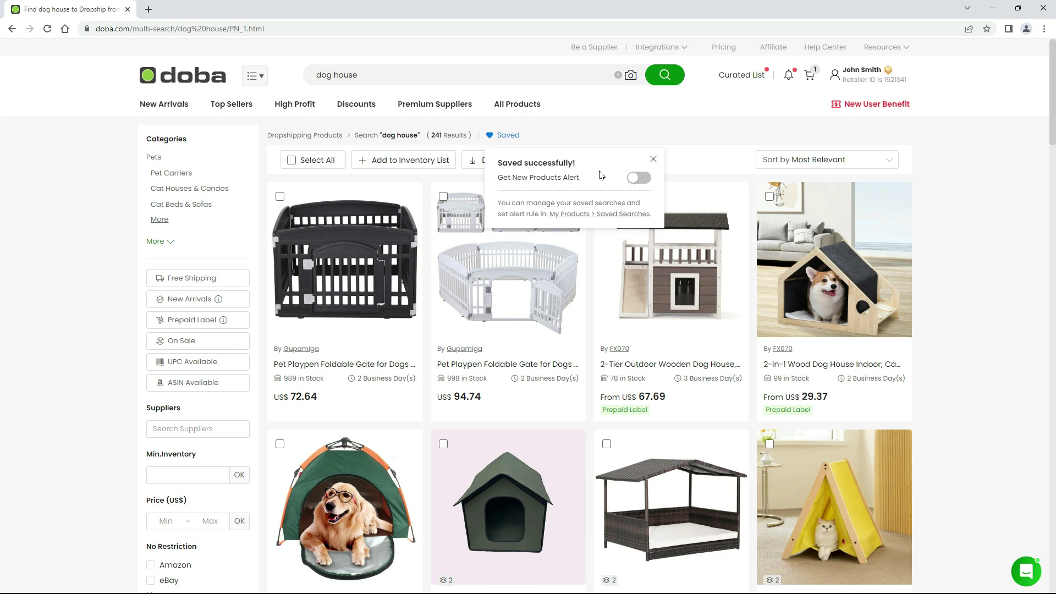
left_click(648, 181)
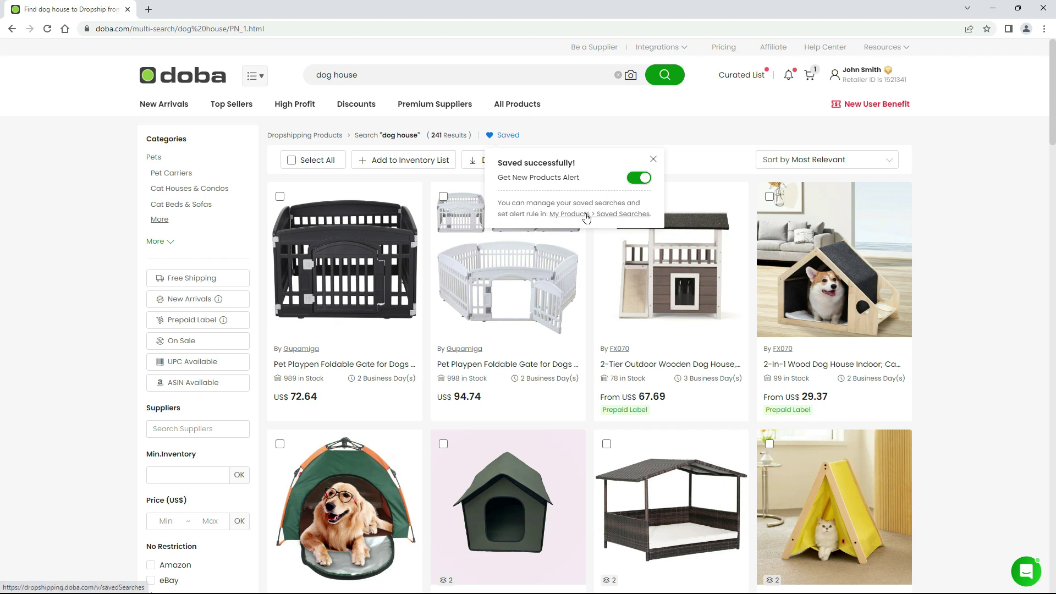
left_click(653, 159)
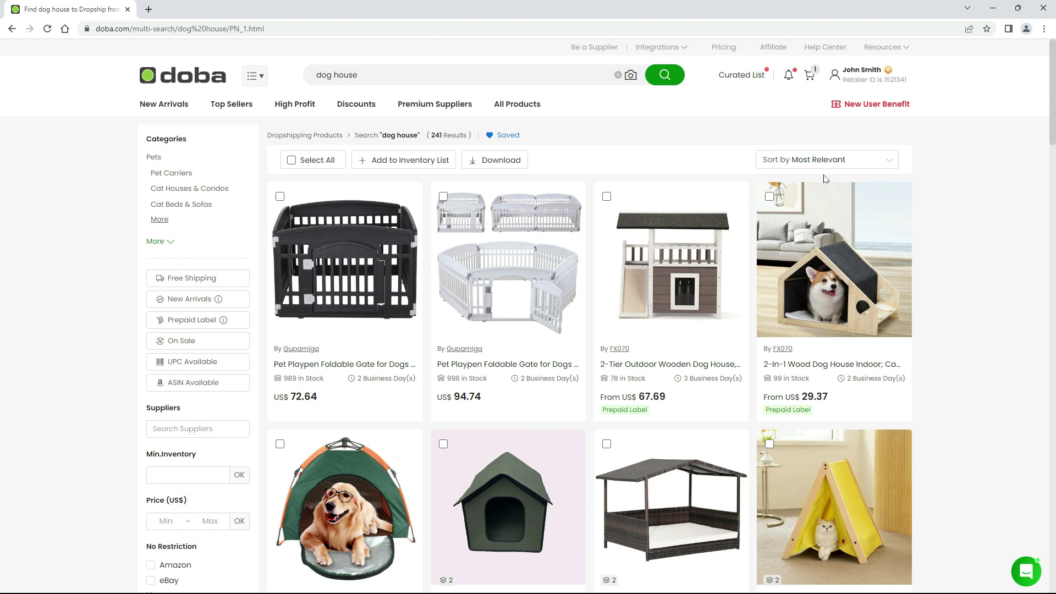
Try sorting the dog house results by Newest and go back to the original order
left_click(886, 163)
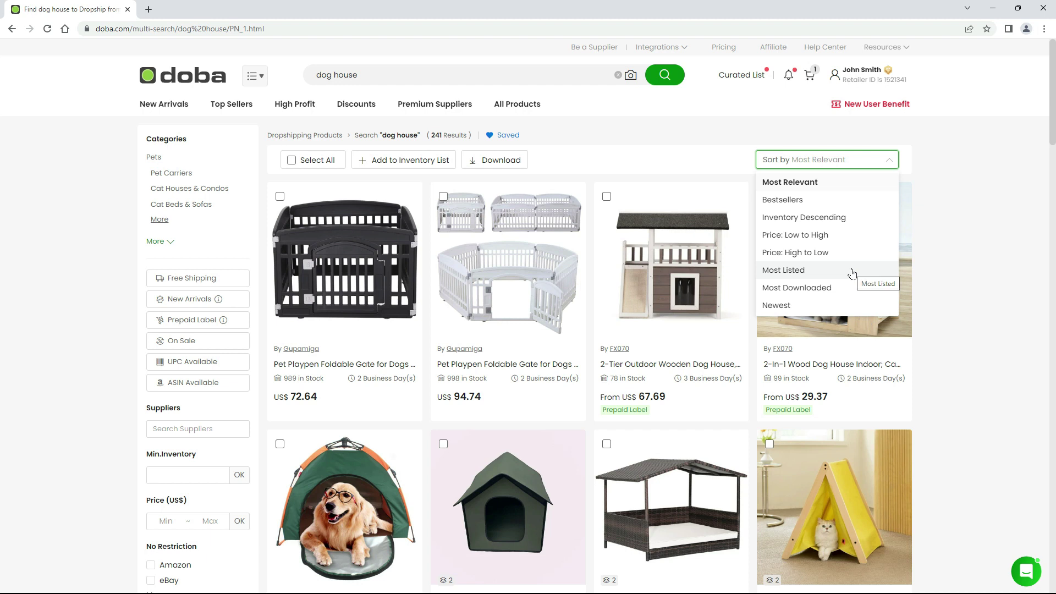
left_click(856, 308)
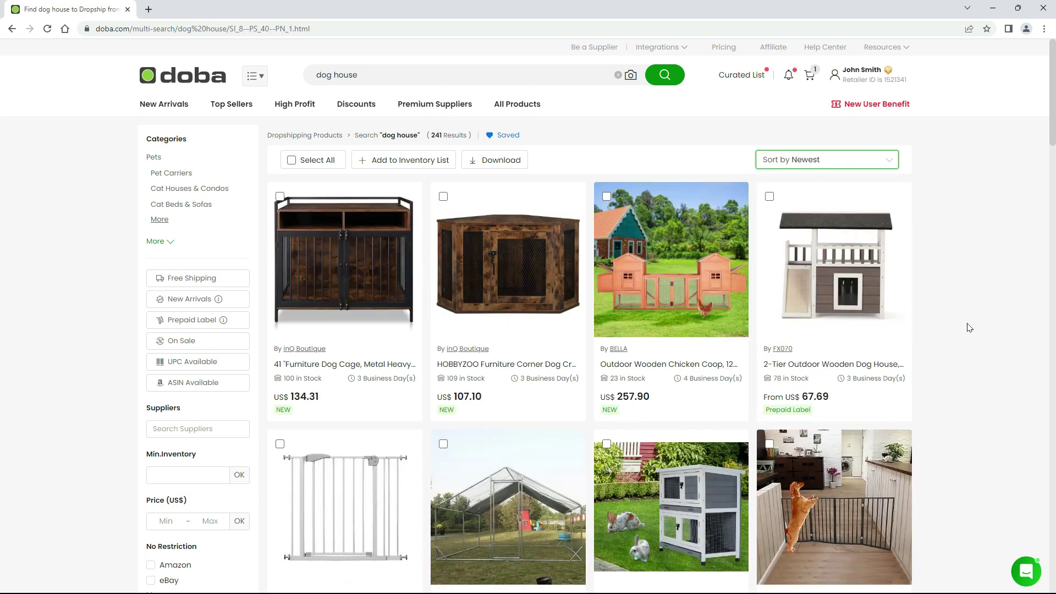
key("alt+Left")
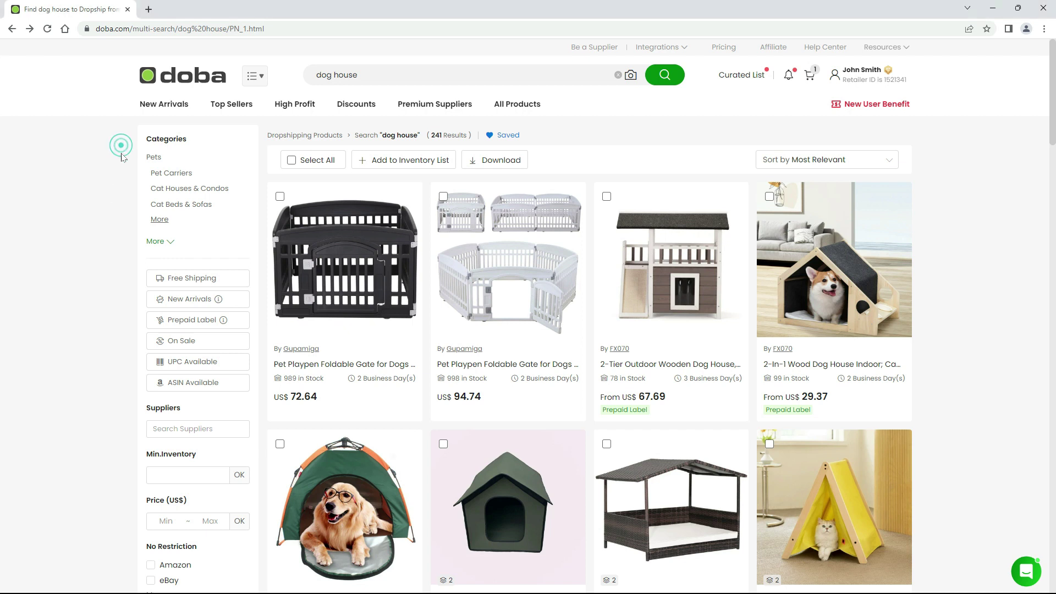
Examine the category, product attribute, supplier and price filters available for the dog house results
left_click(122, 282)
left_click(124, 408)
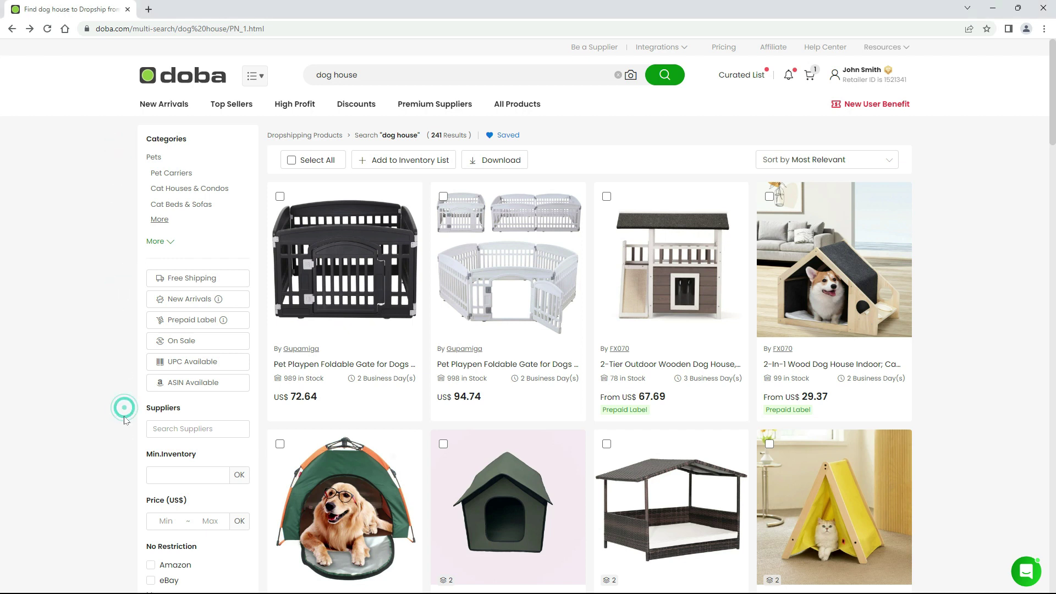
left_click(124, 498)
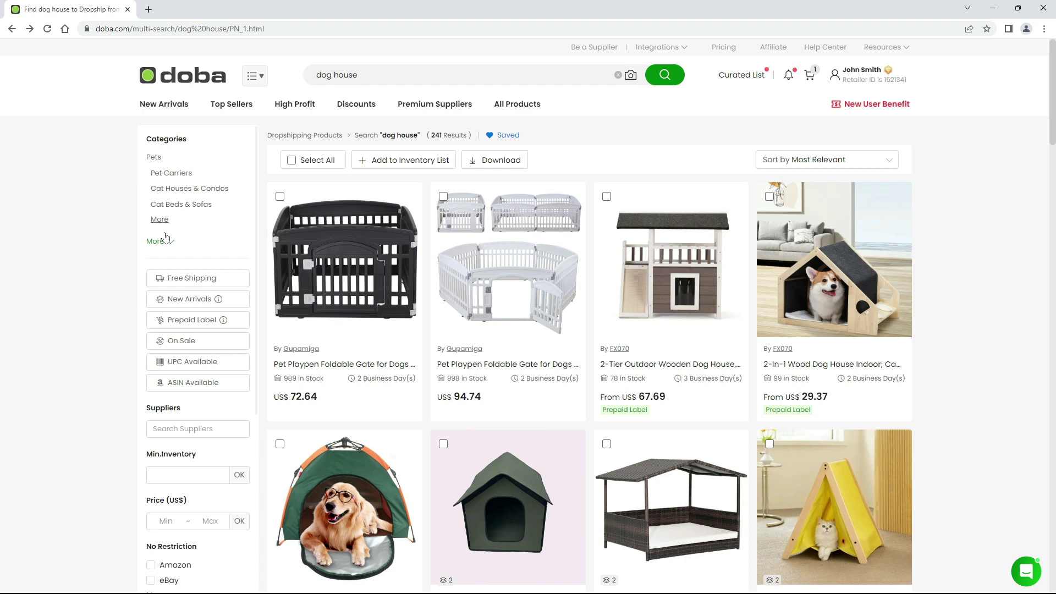
left_click(209, 141)
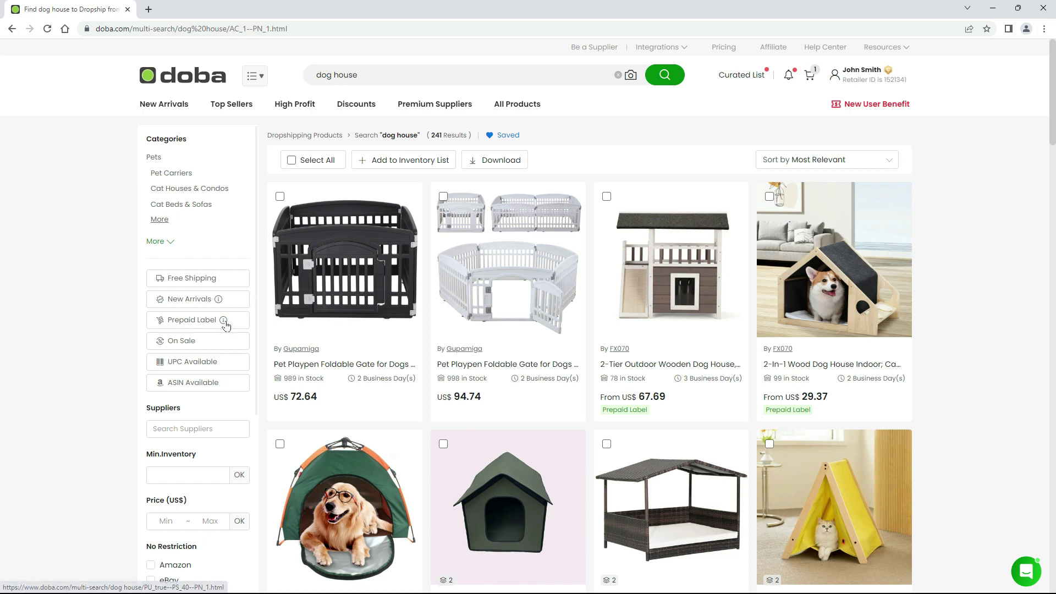
Remove the UPC Available filter and reset all remaining filters on the dog house results
mouse_move(224, 323)
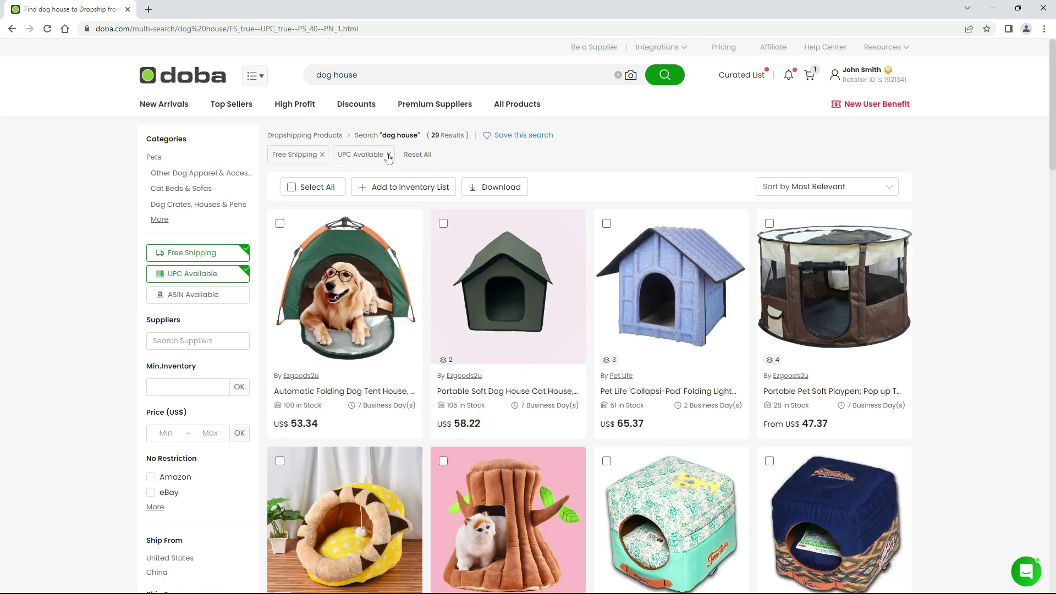
left_click(387, 156)
left_click(417, 156)
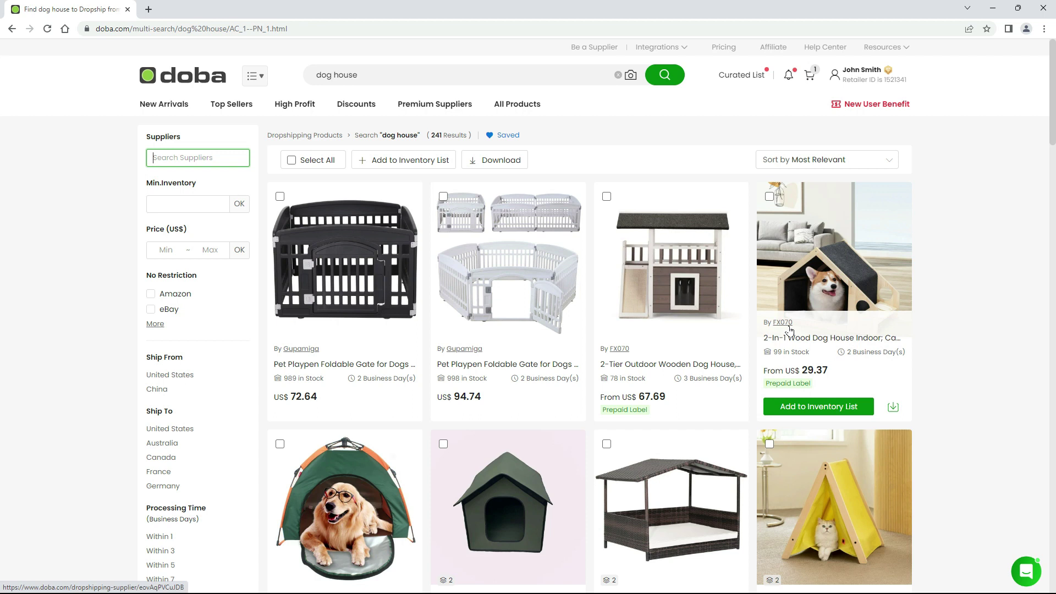
Try filtering the dog house results by supplier FX070 and by minimum inventory
left_click(189, 158)
type("FX070")
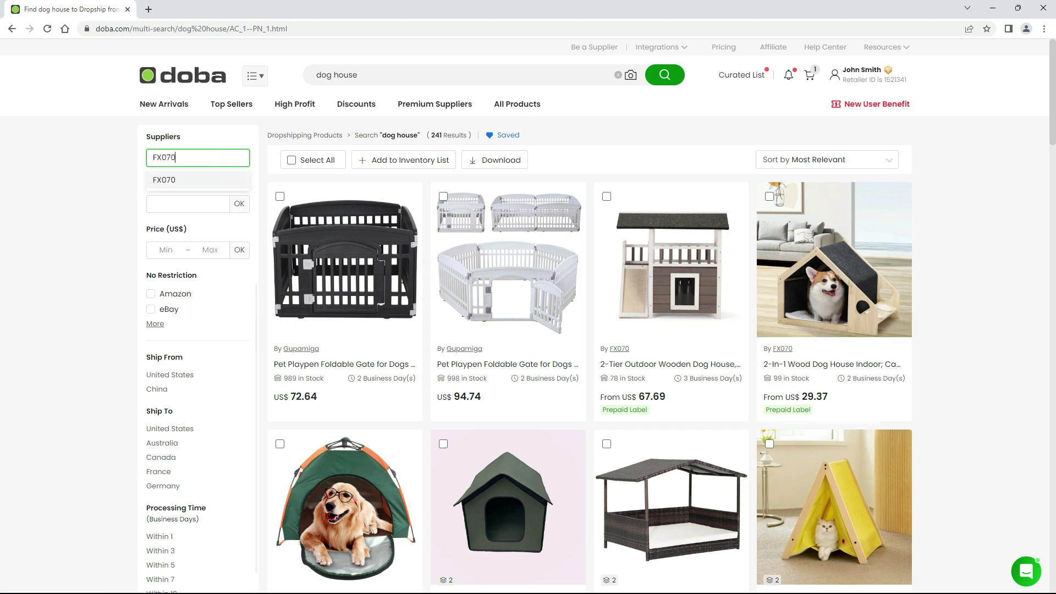
key("Return")
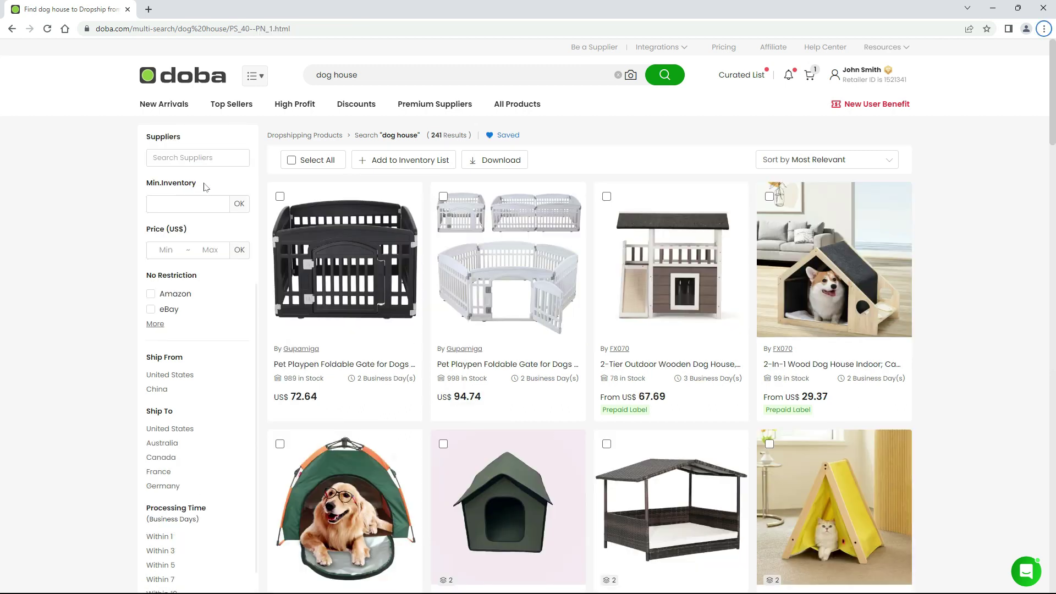
left_click(203, 183)
left_click(187, 203)
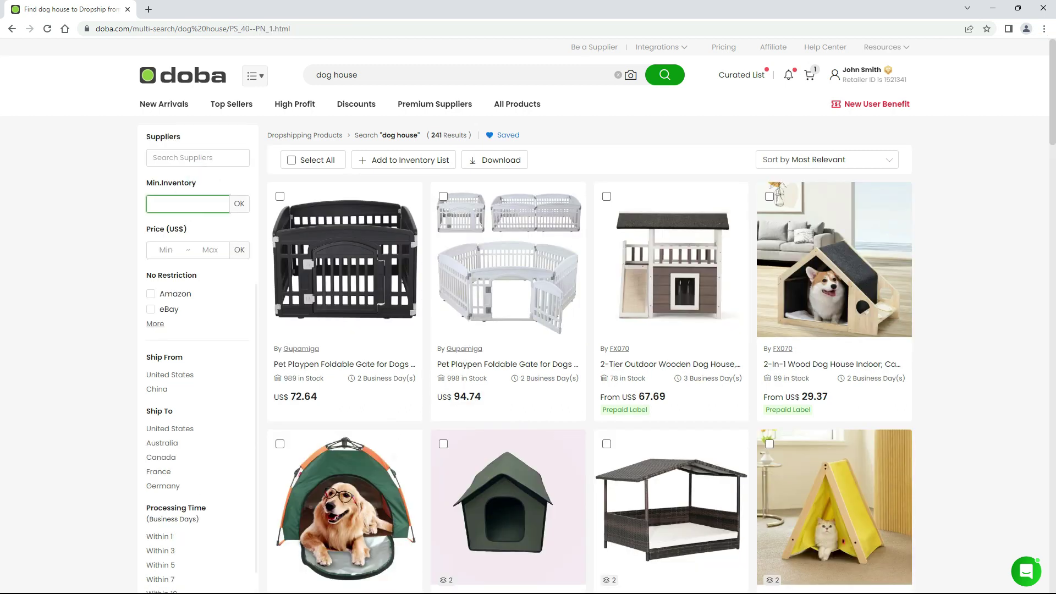
left_click(240, 204)
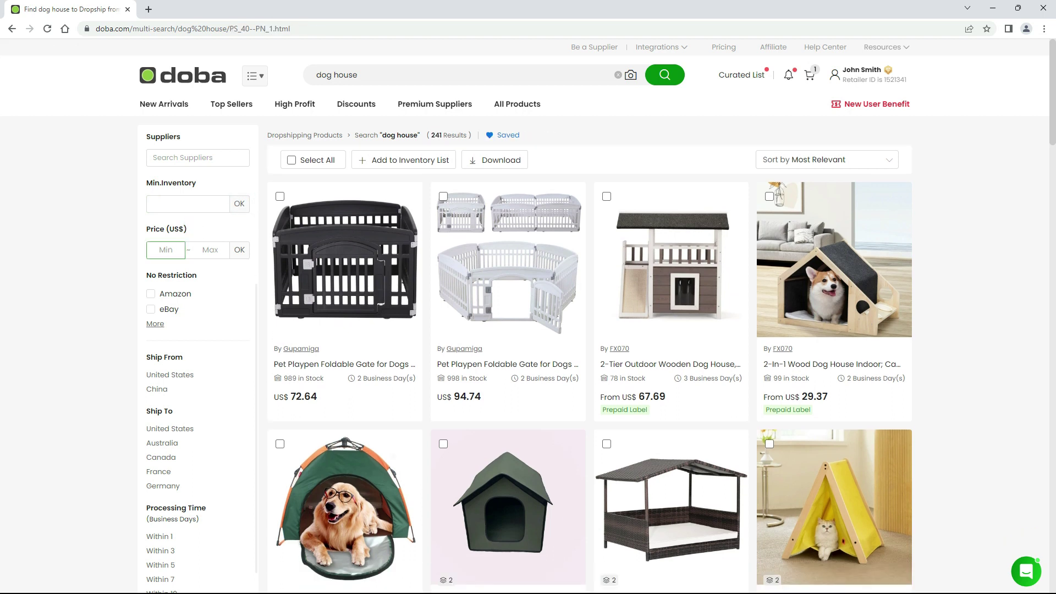
Filter the dog house results to a minimum price of US$30 with no maximum
left_click(166, 250)
type("30")
left_click(208, 250)
left_click(240, 249)
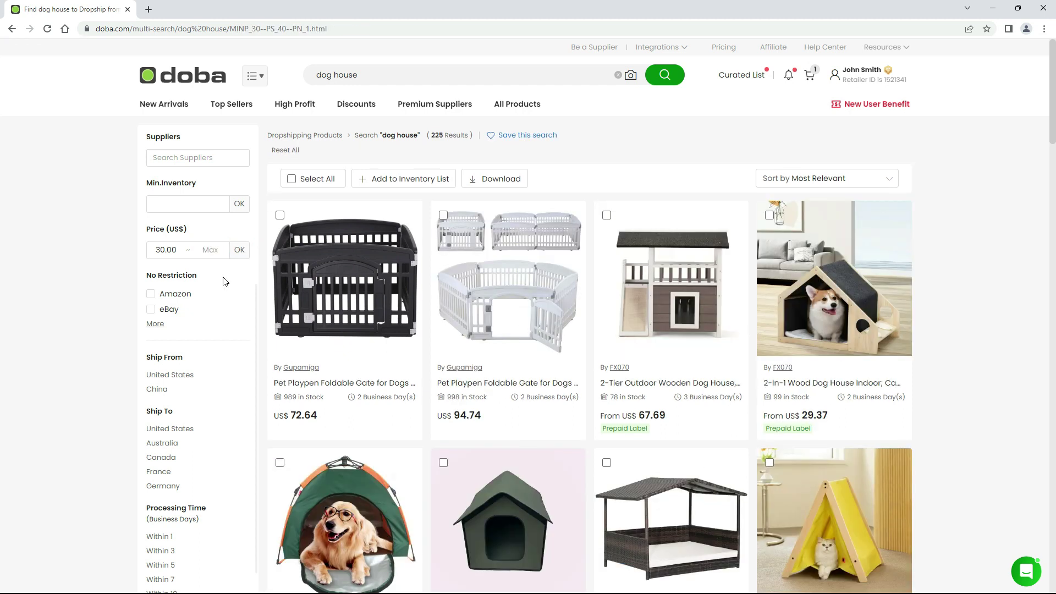
Restrict the dog house results to products that ship from the United States
left_click(151, 294)
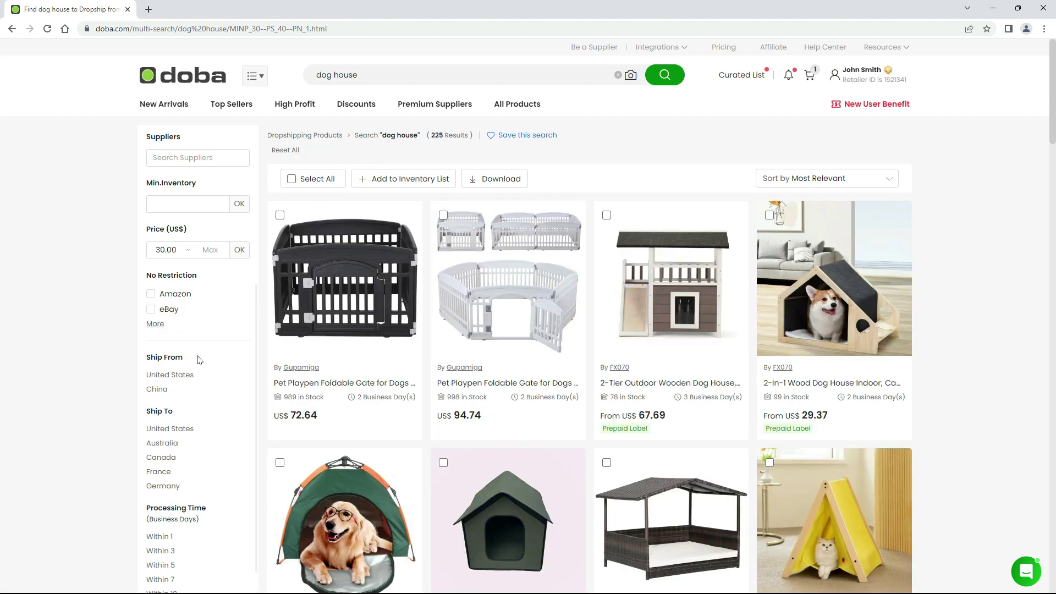
left_click(197, 354)
left_click(187, 376)
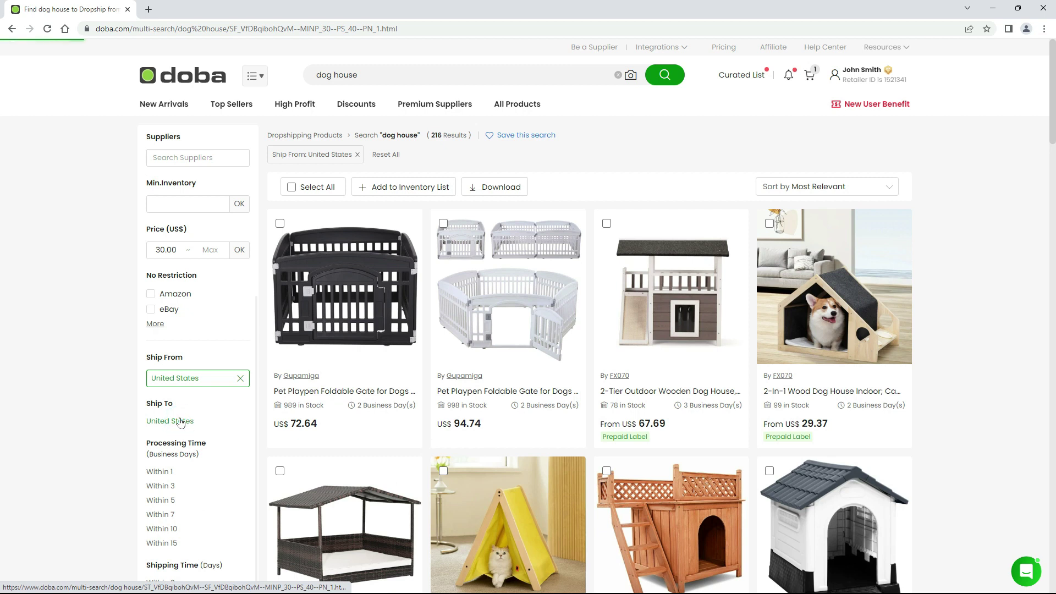
left_click(215, 417)
left_click(232, 542)
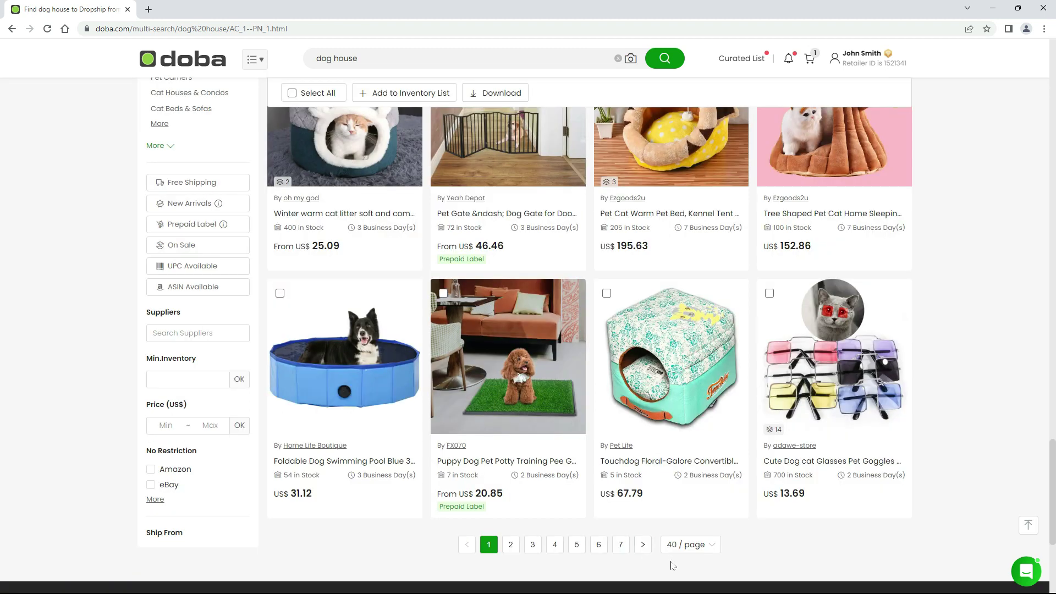
Open the product page of the Touchdog Floral-Galore Convertible dog house bed by Pet Life
left_click(686, 555)
mouse_move(652, 316)
mouse_move(729, 492)
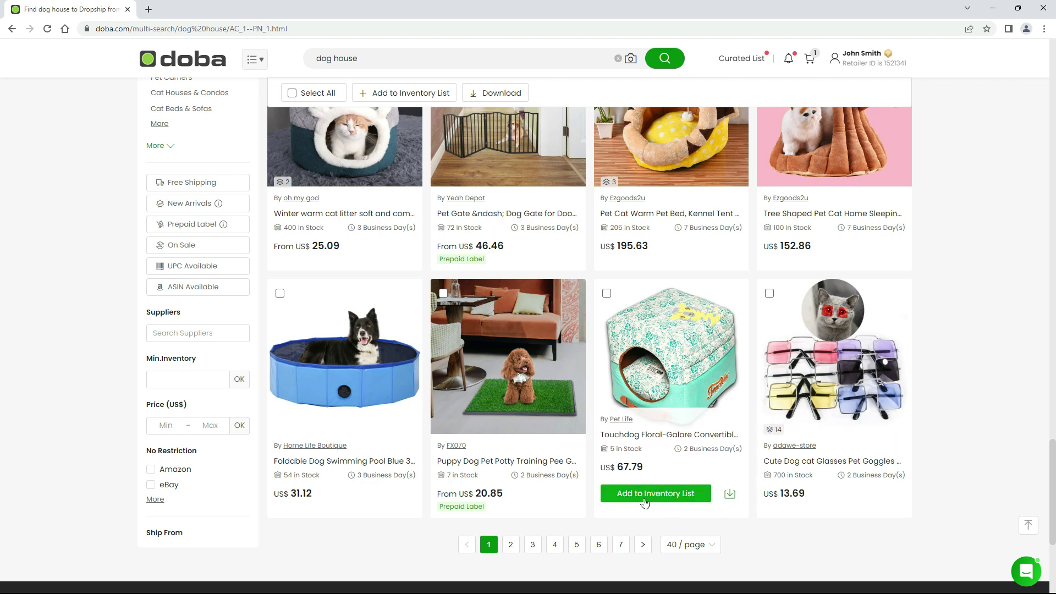
left_click(729, 494)
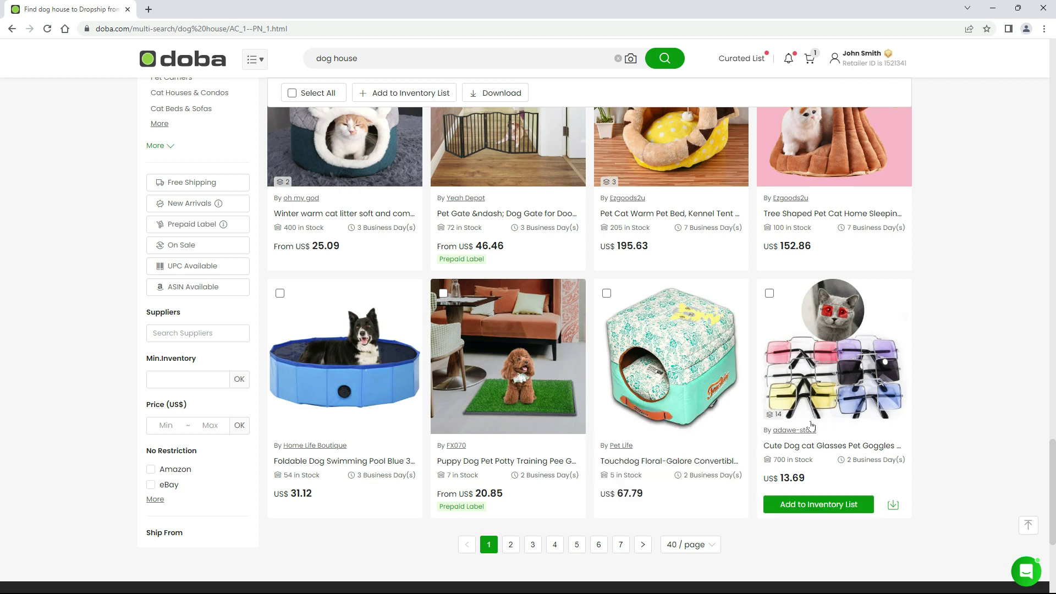
left_click(665, 351)
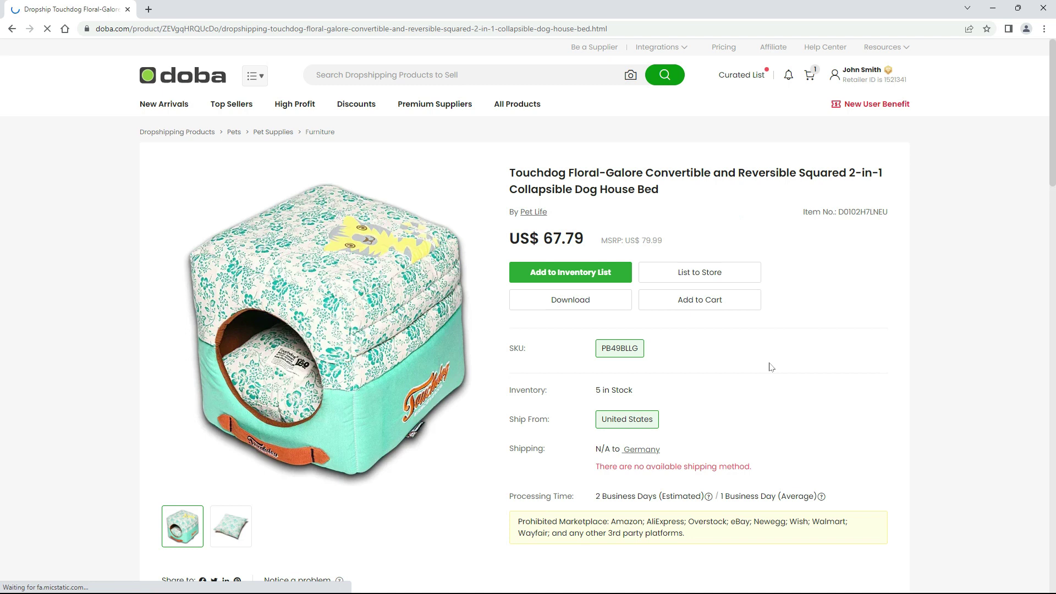